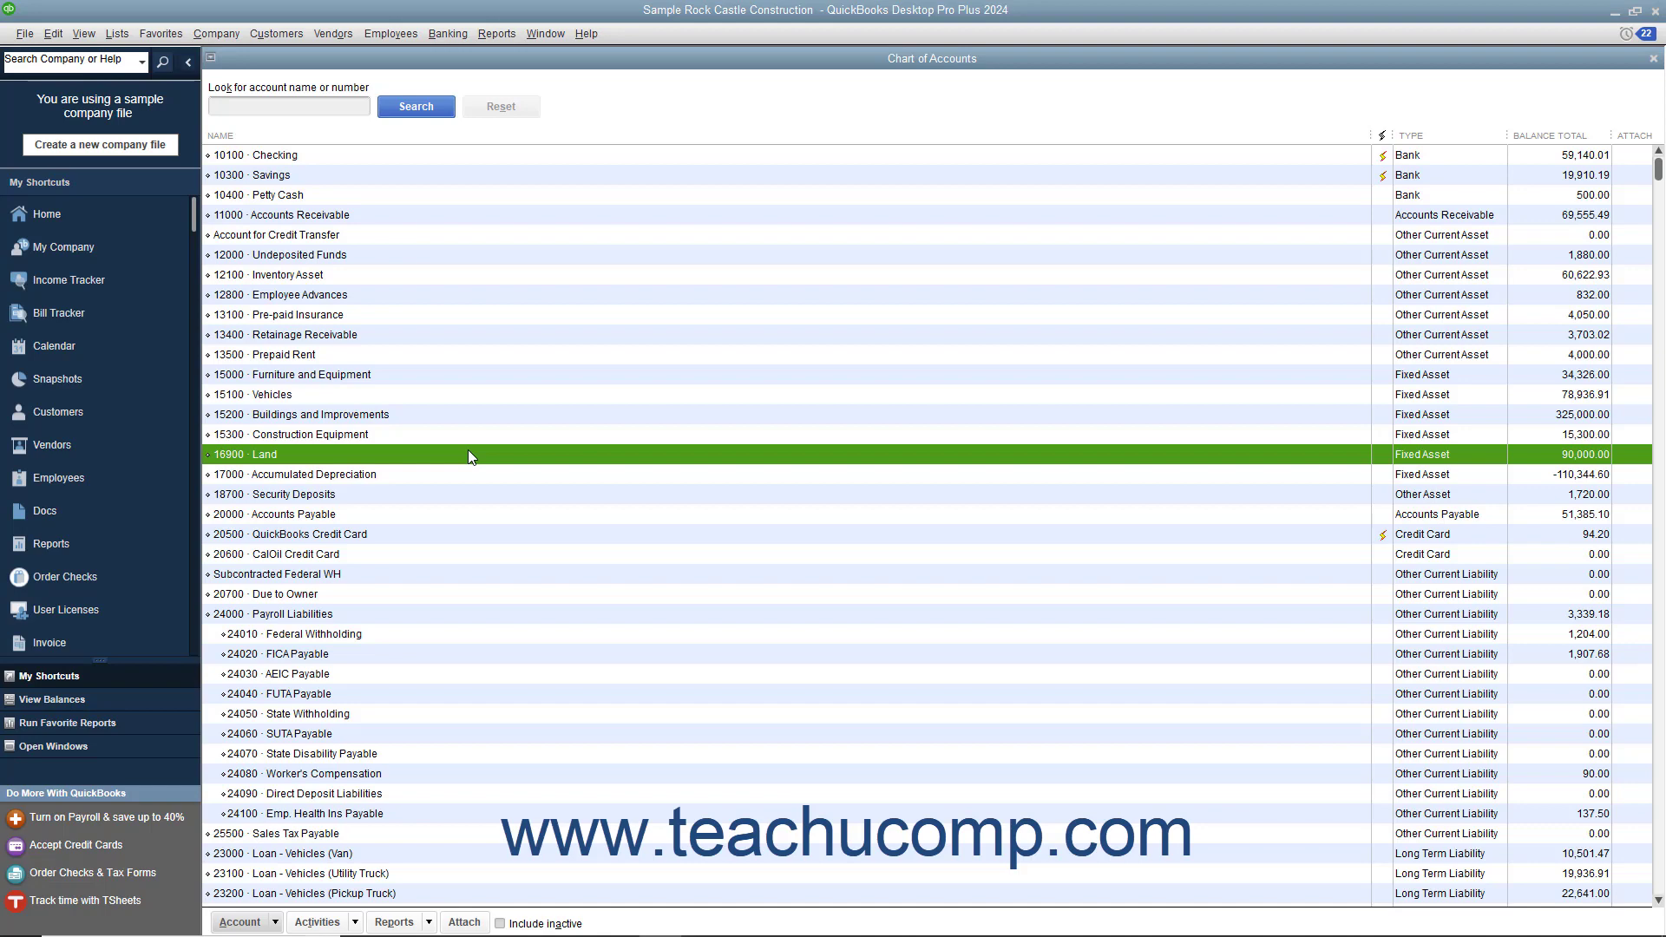
Step: Start a new account of the Fixed Asset (major purchases) type from the chart of accounts
click(250, 917)
click(378, 669)
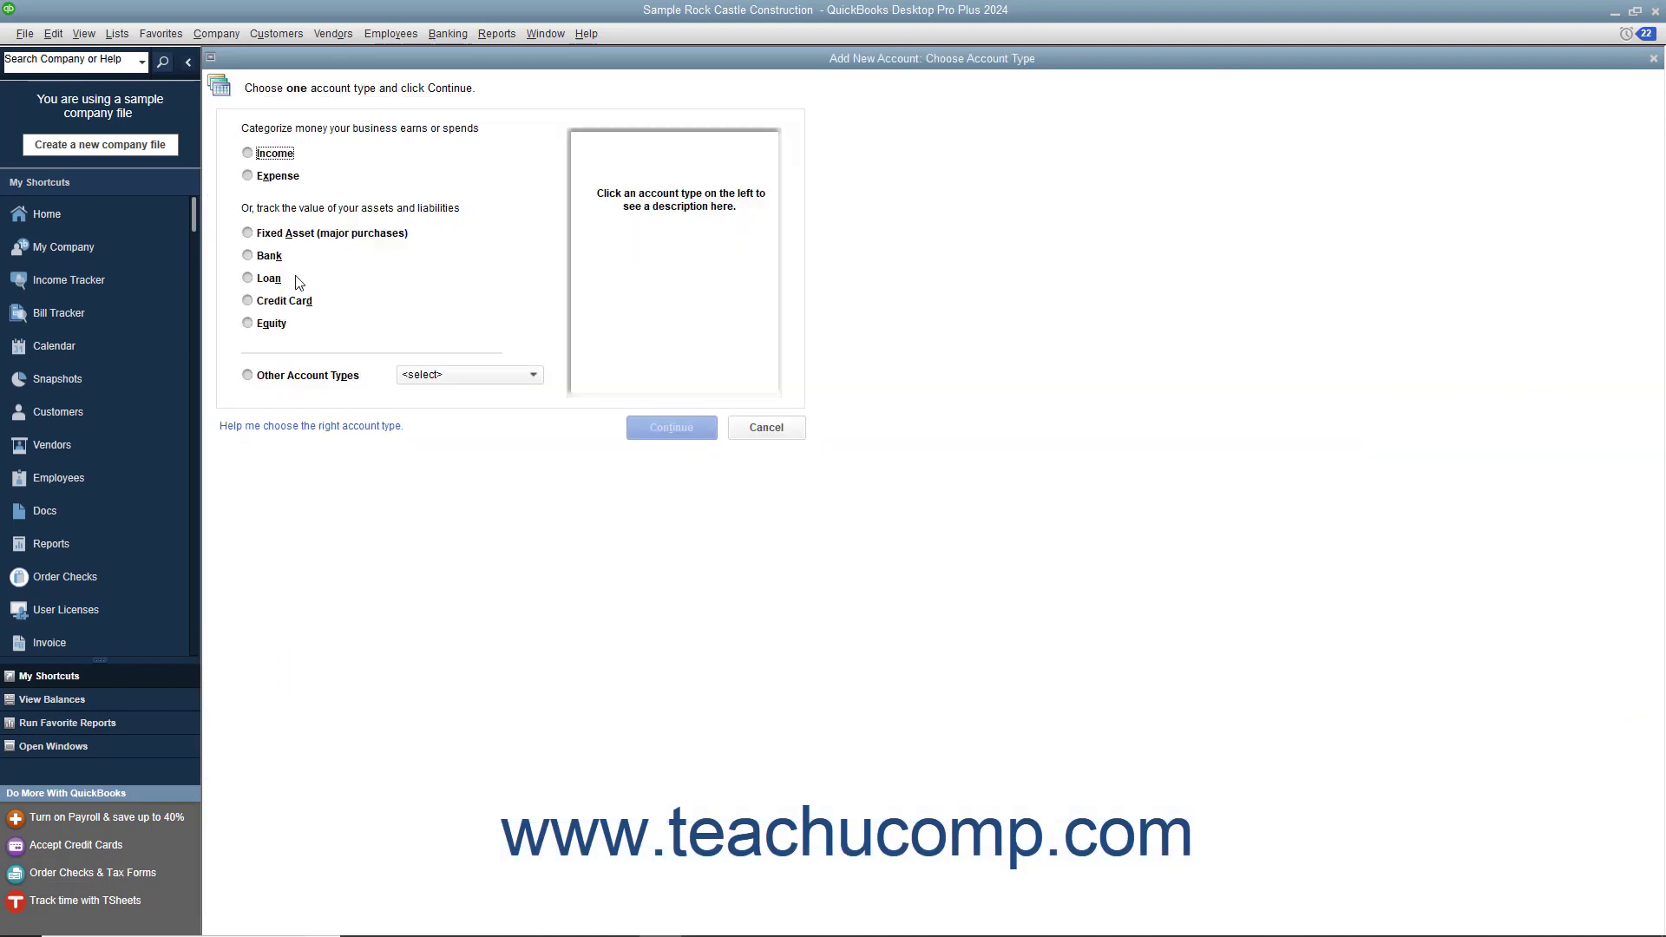
click(292, 234)
click(652, 426)
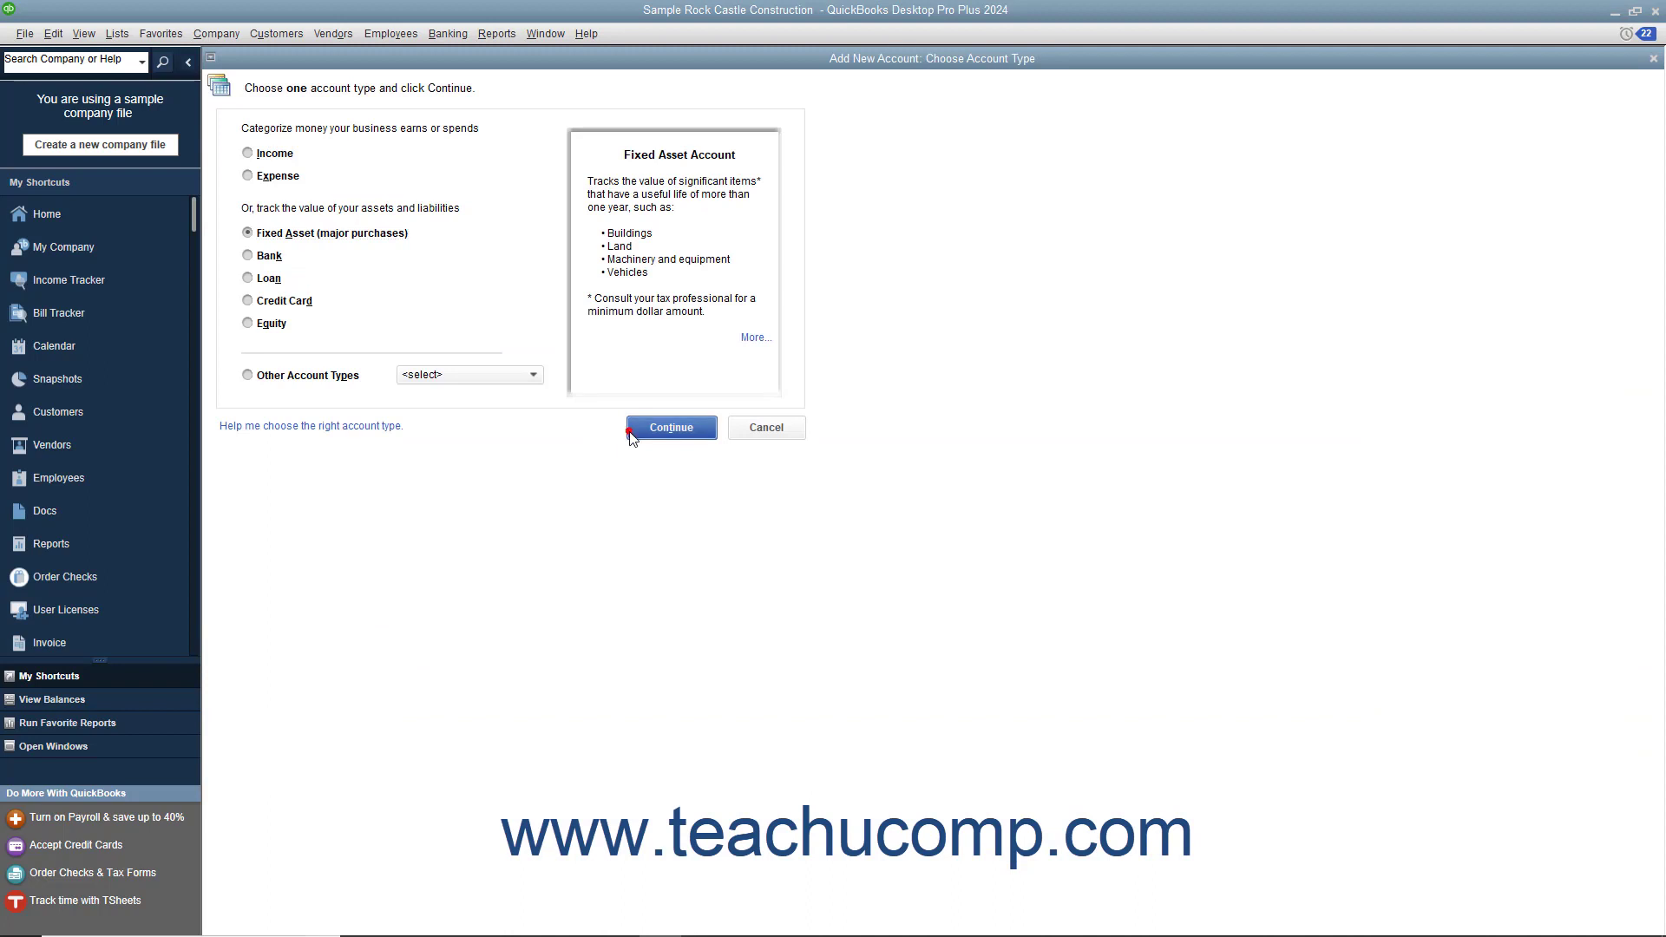
Step: Number the fixed asset account 15400, name it Construction Trailer, and save it with a new blank account form open
text(15400)
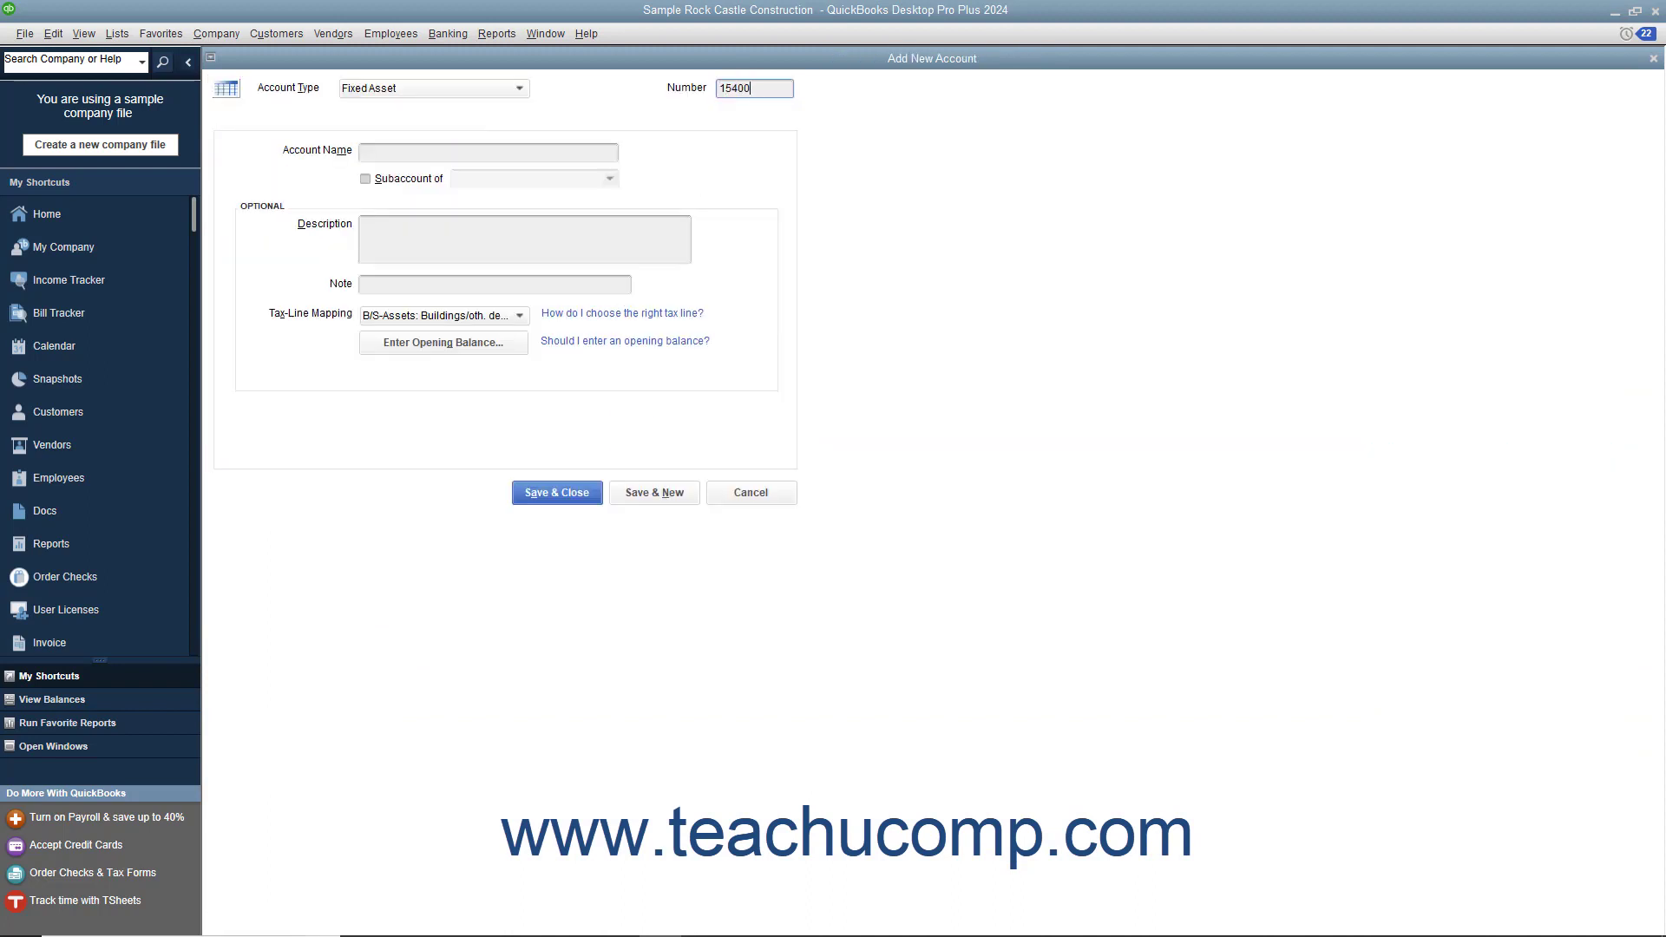
key(Tab)
text(Construction Trai)
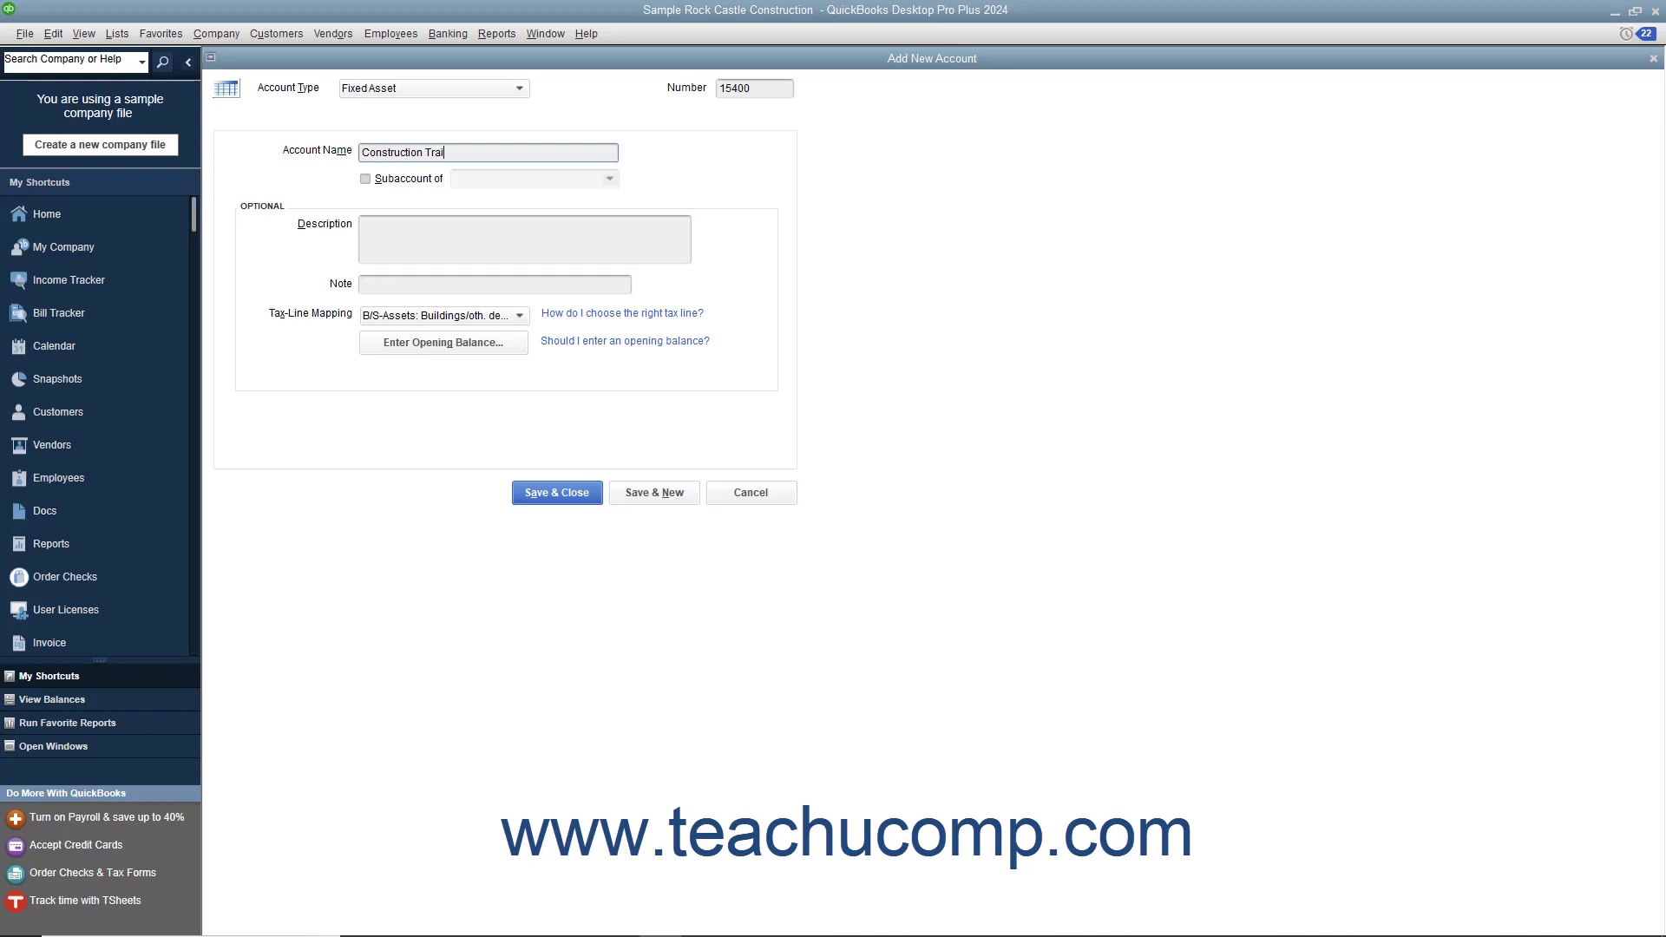
text(ler)
click(647, 498)
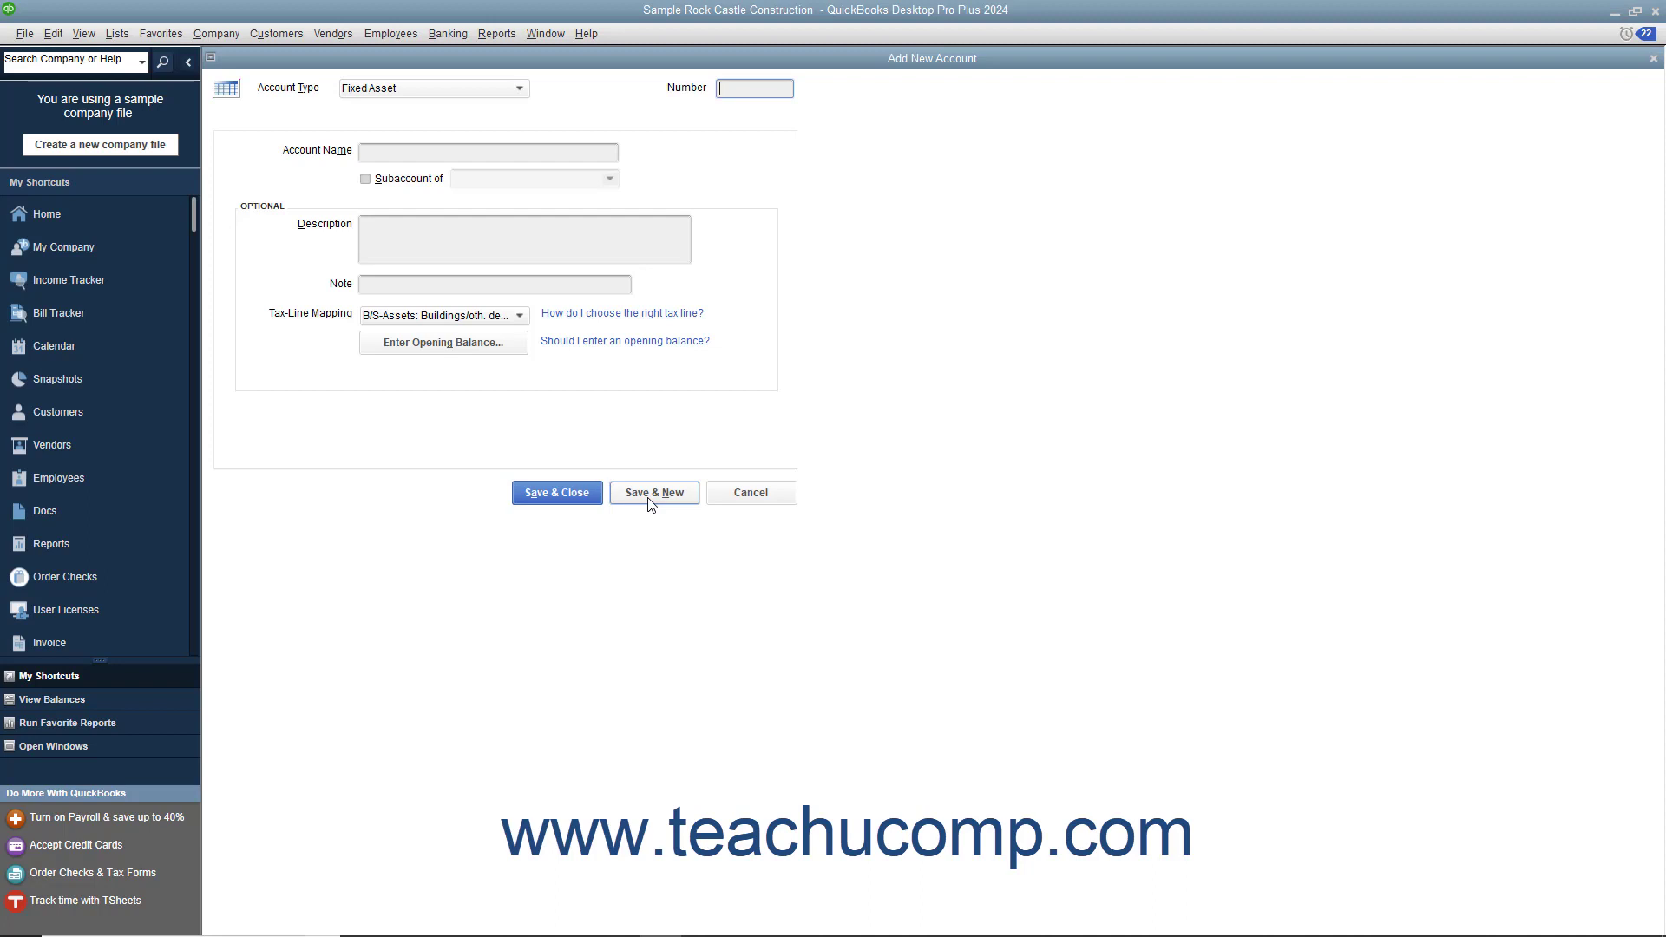
Step: Keep the Fixed Asset type and enter number 15410 and the name Original Cost for the new account
click(520, 87)
click(552, 92)
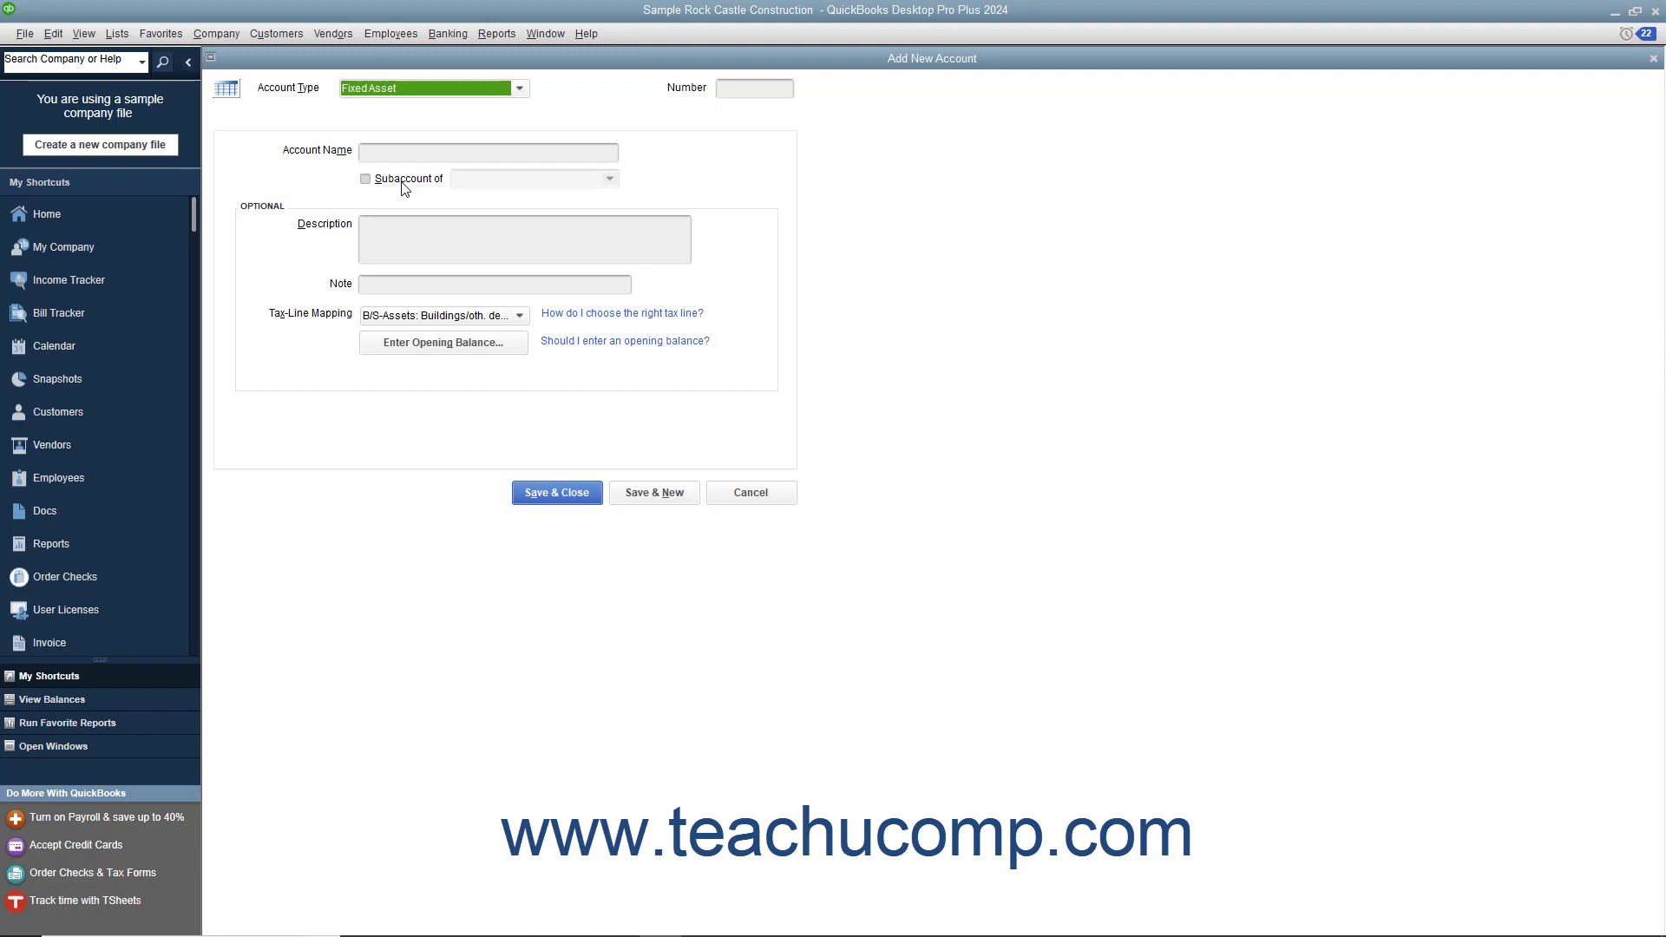
click(721, 93)
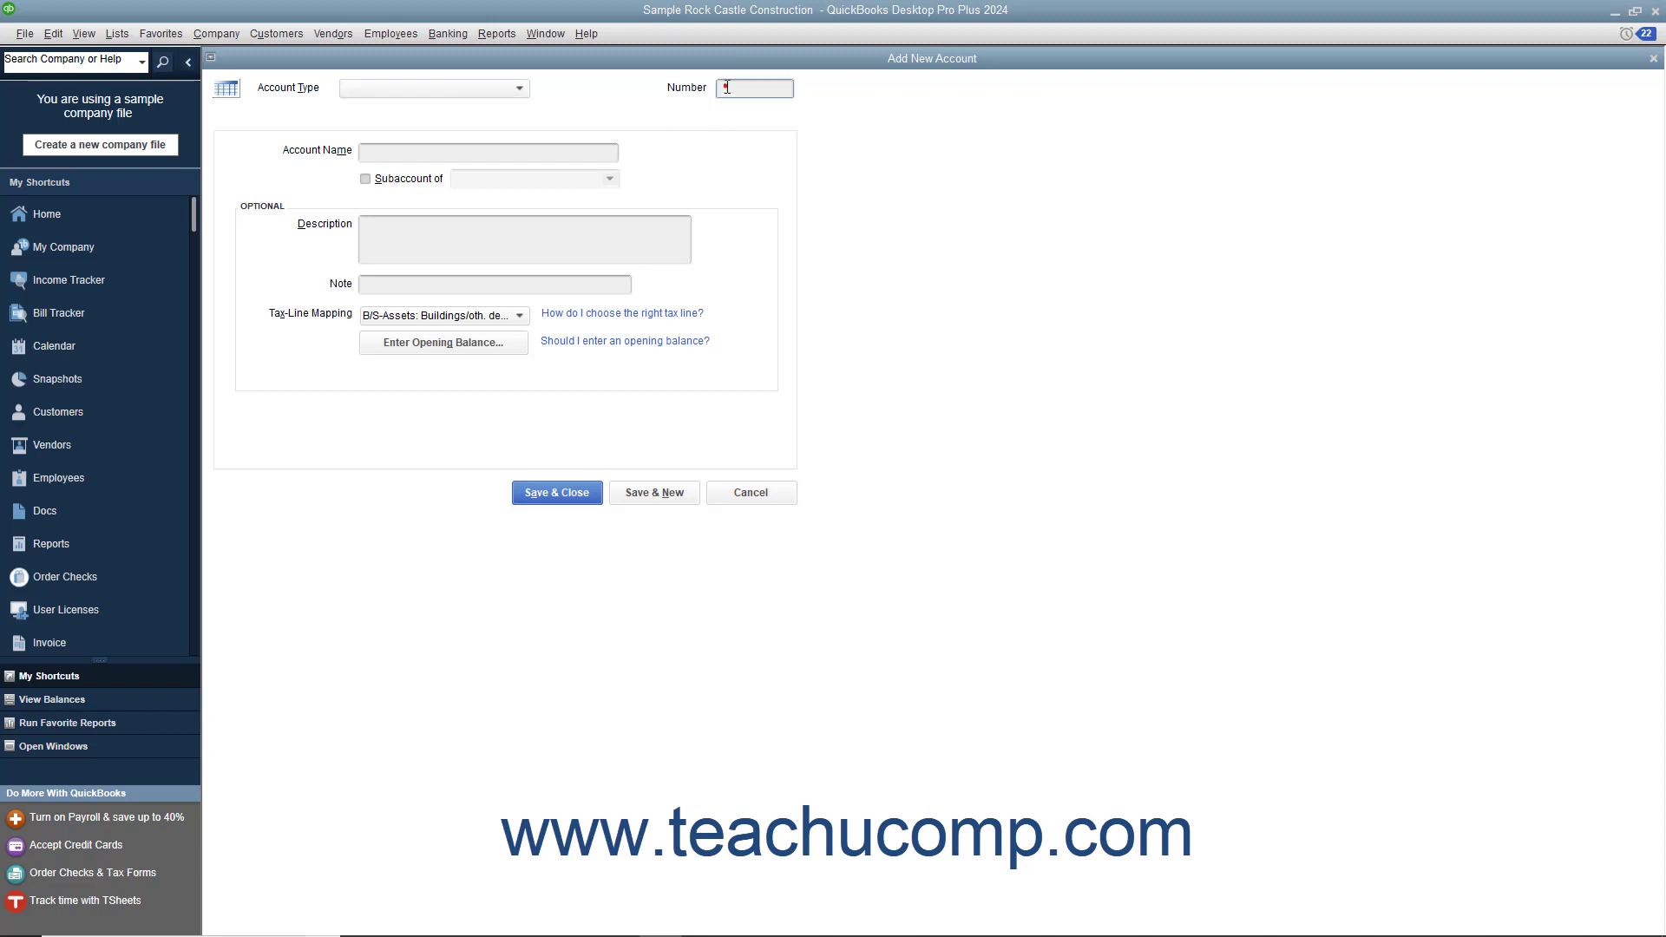
text(15410)
key(Tab)
text(Original Cost)
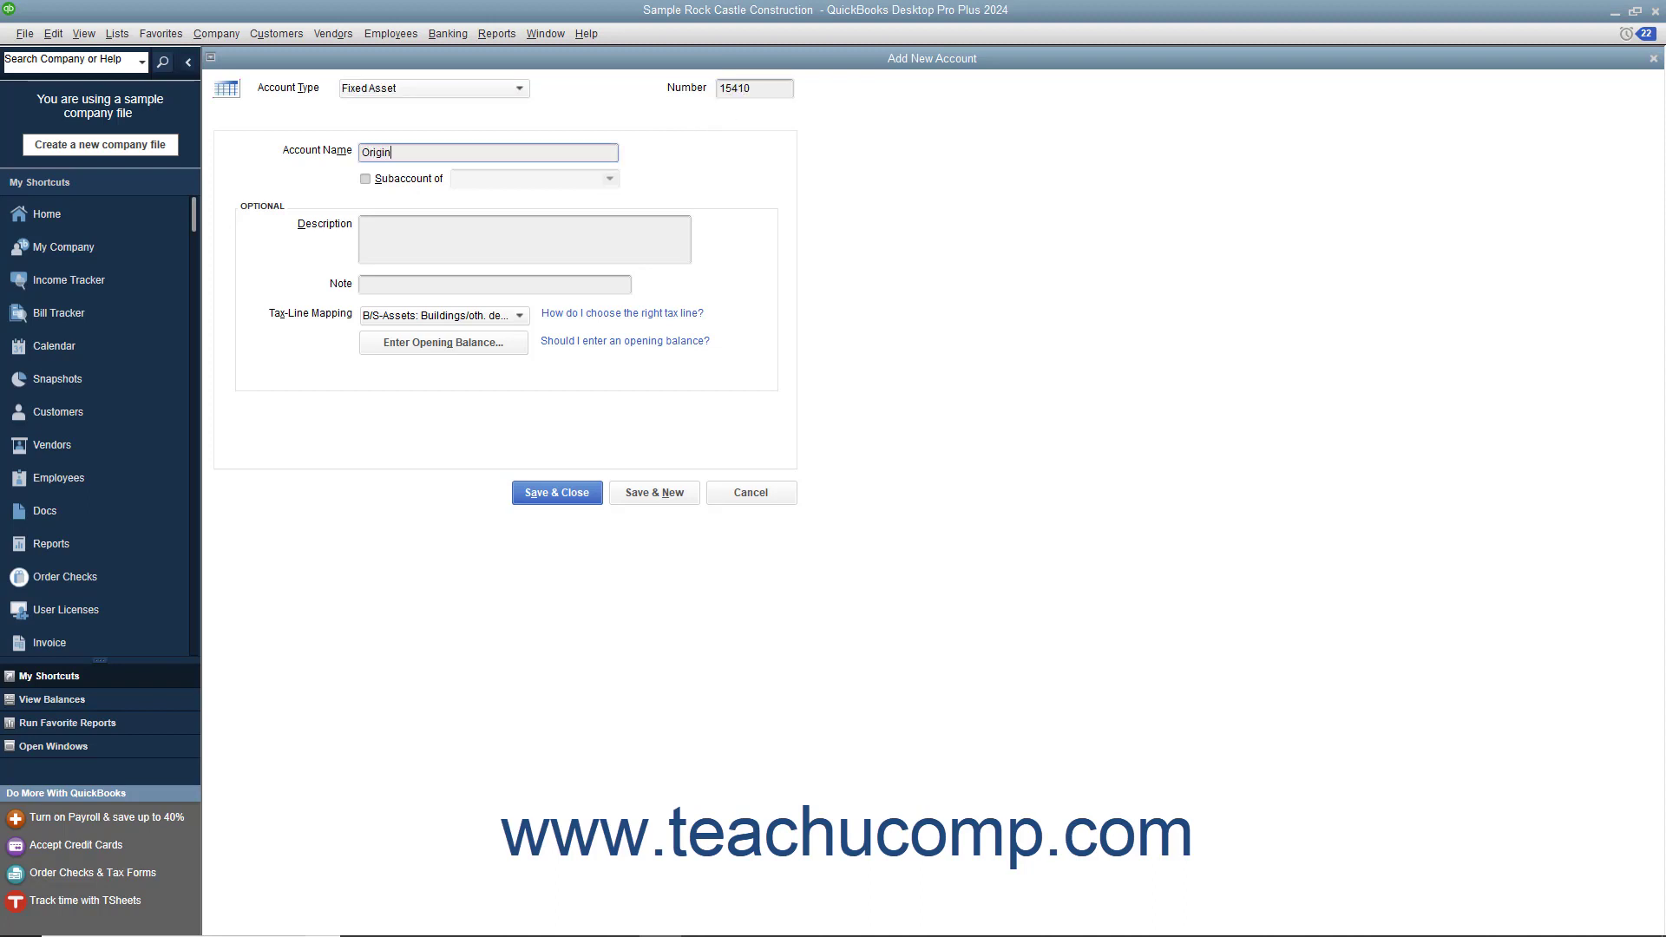
Step: Make Original Cost a subaccount of 15400 Construction Trailer and save it without an opening balance, continuing to another new account
click(406, 182)
click(608, 179)
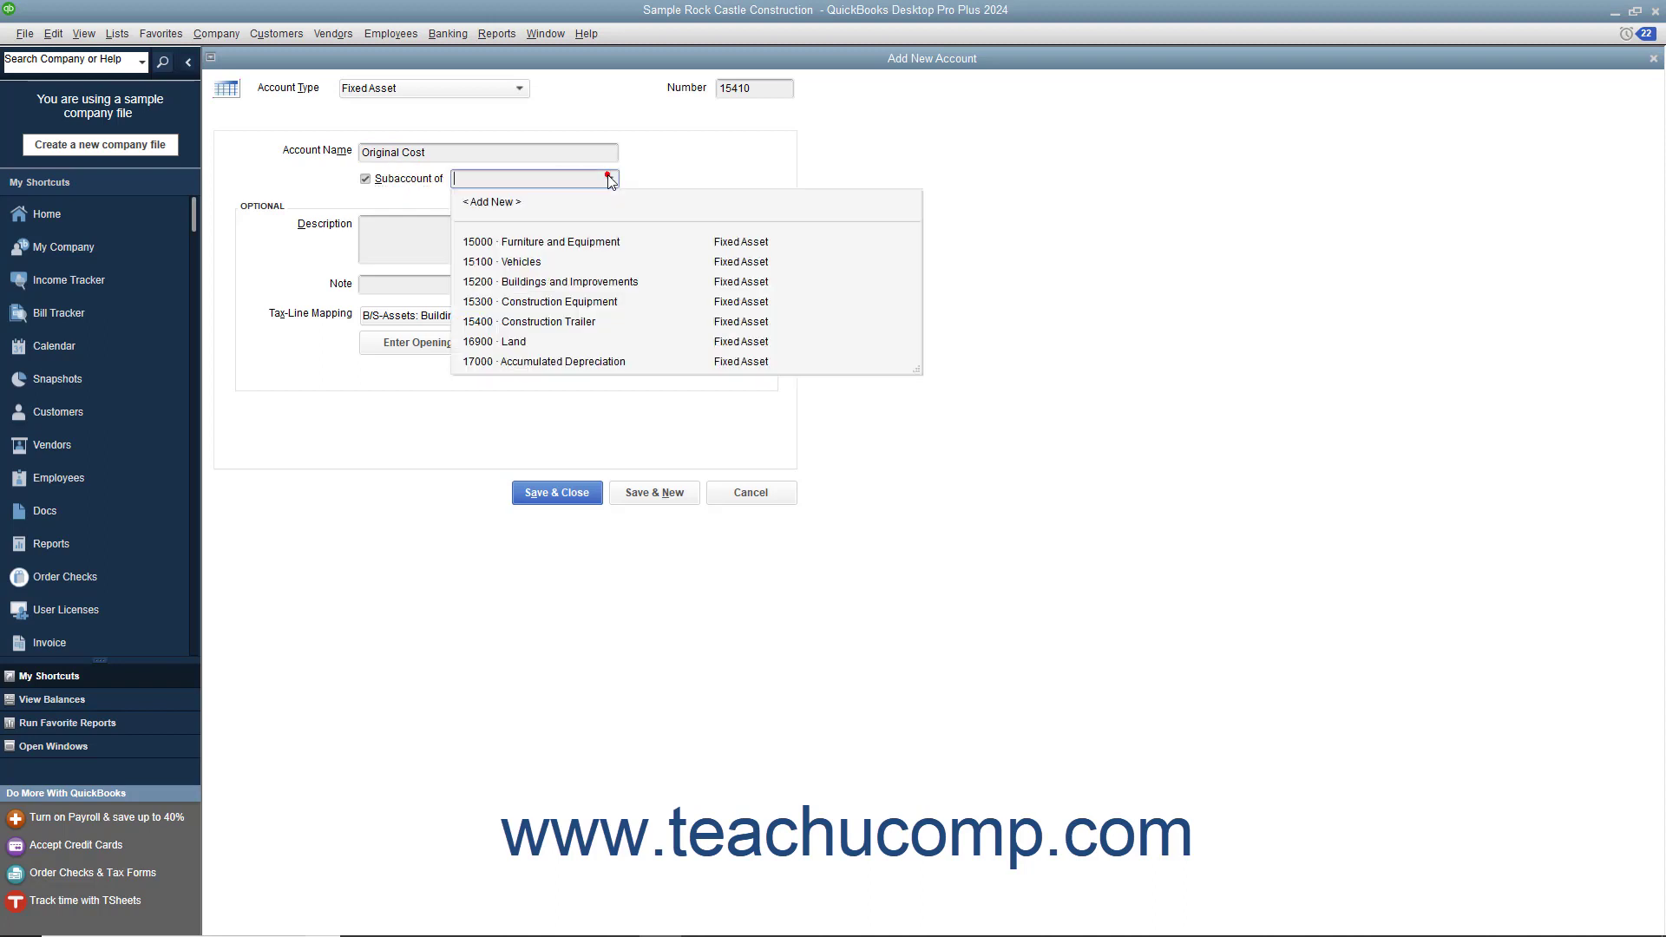
click(548, 327)
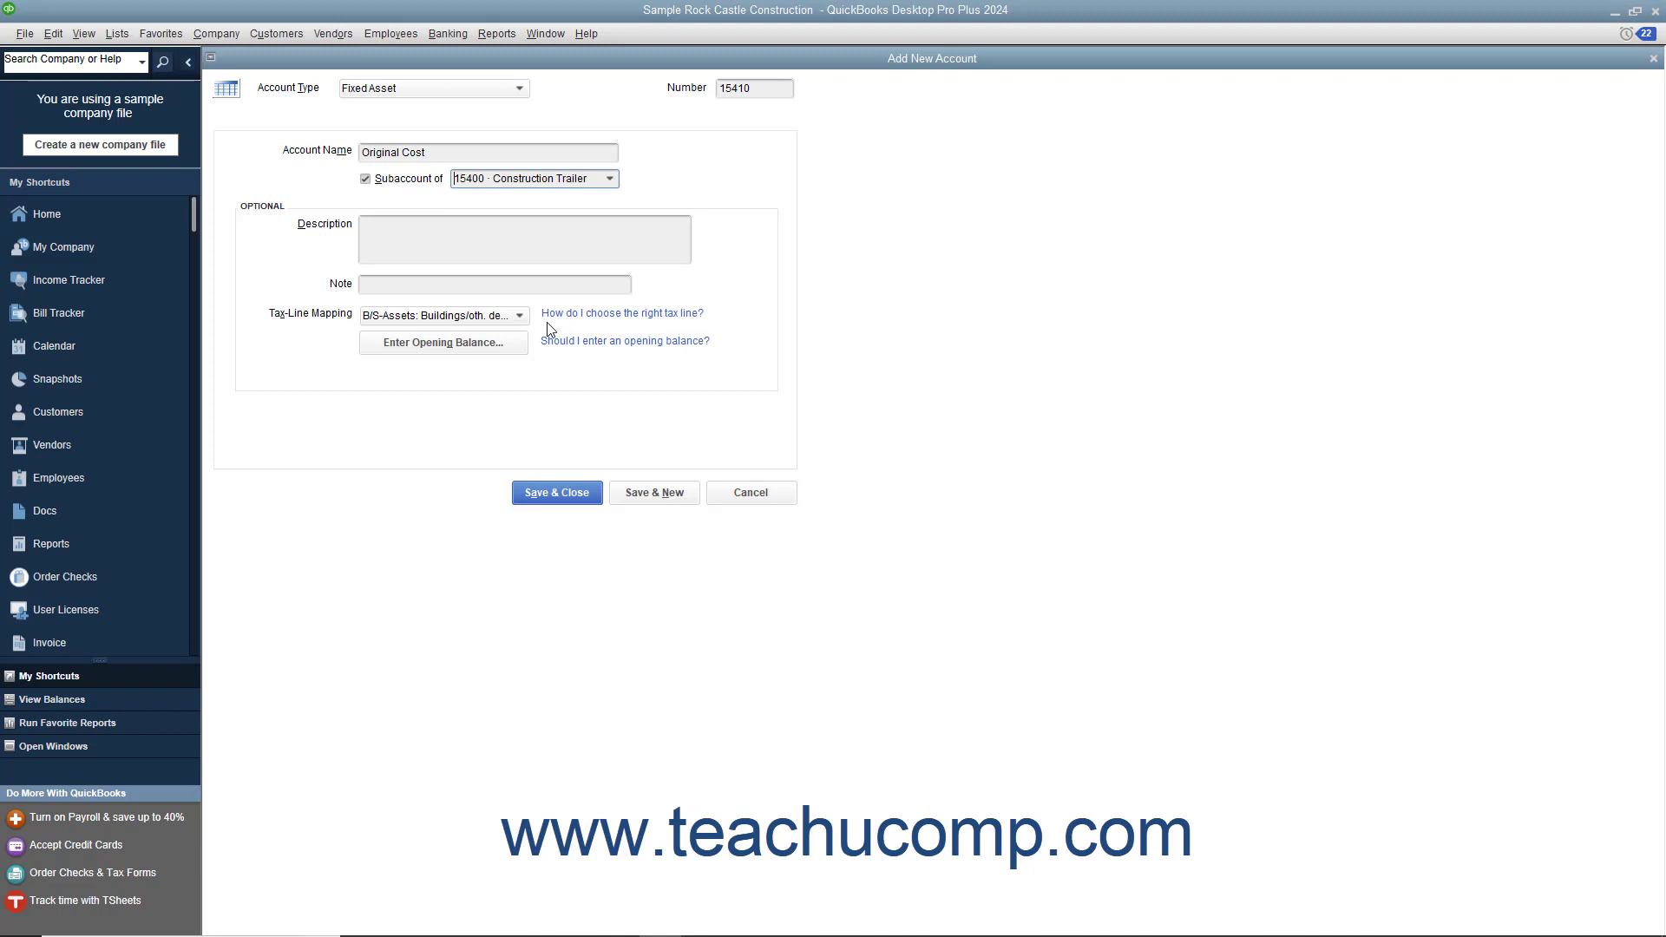
click(501, 342)
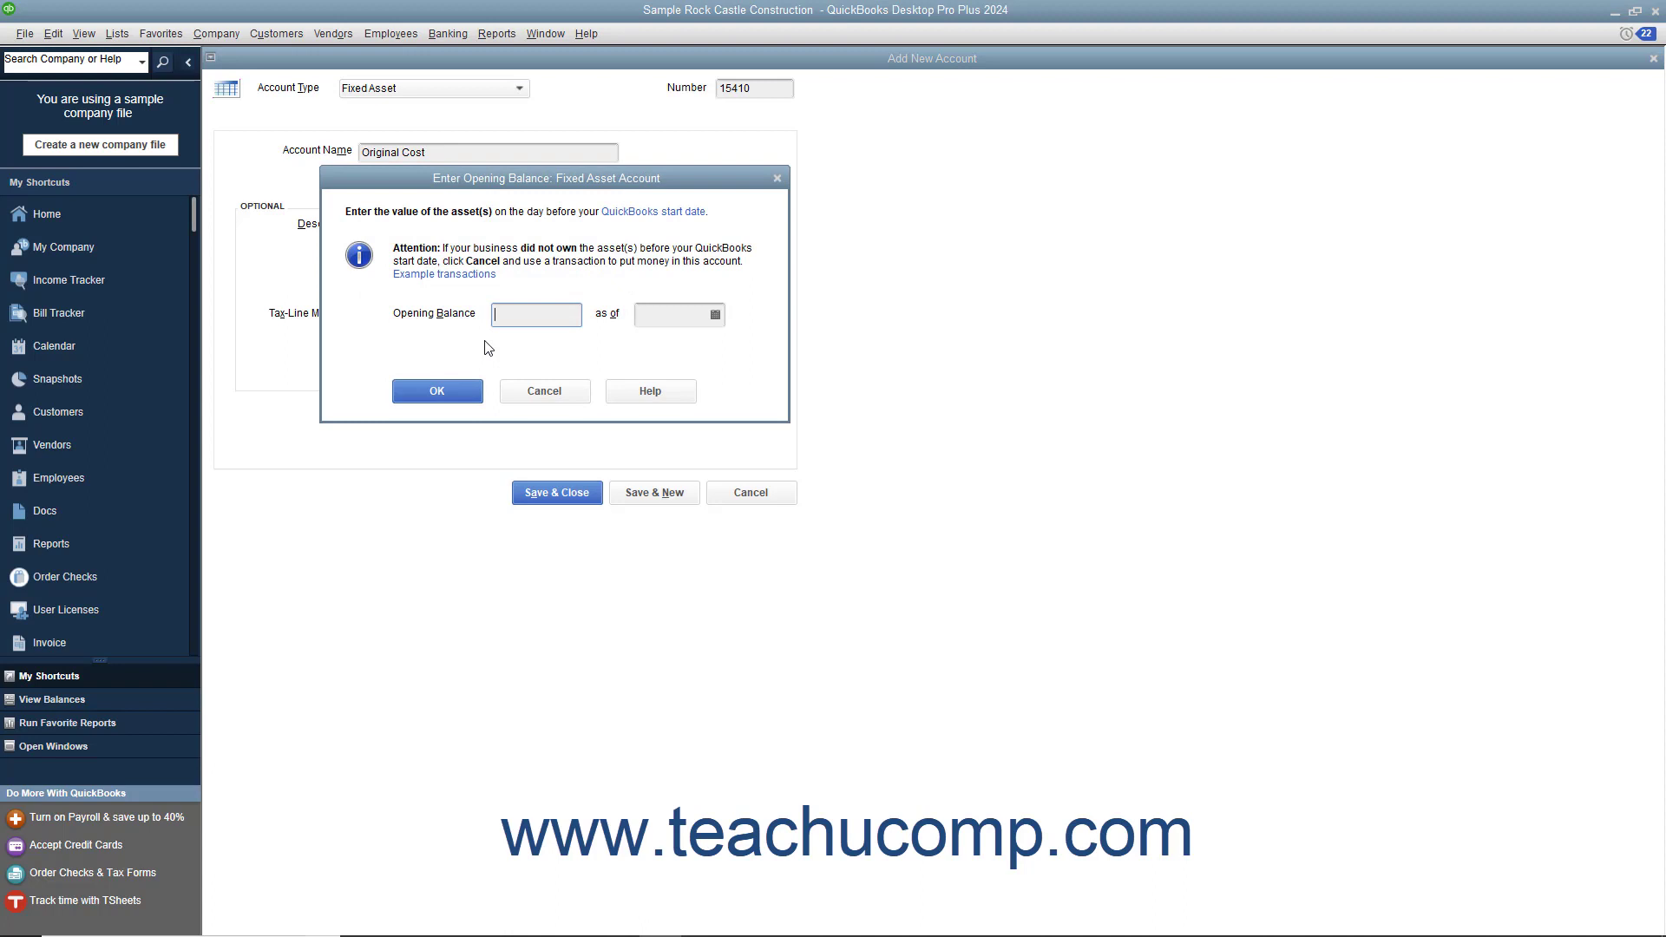
click(534, 397)
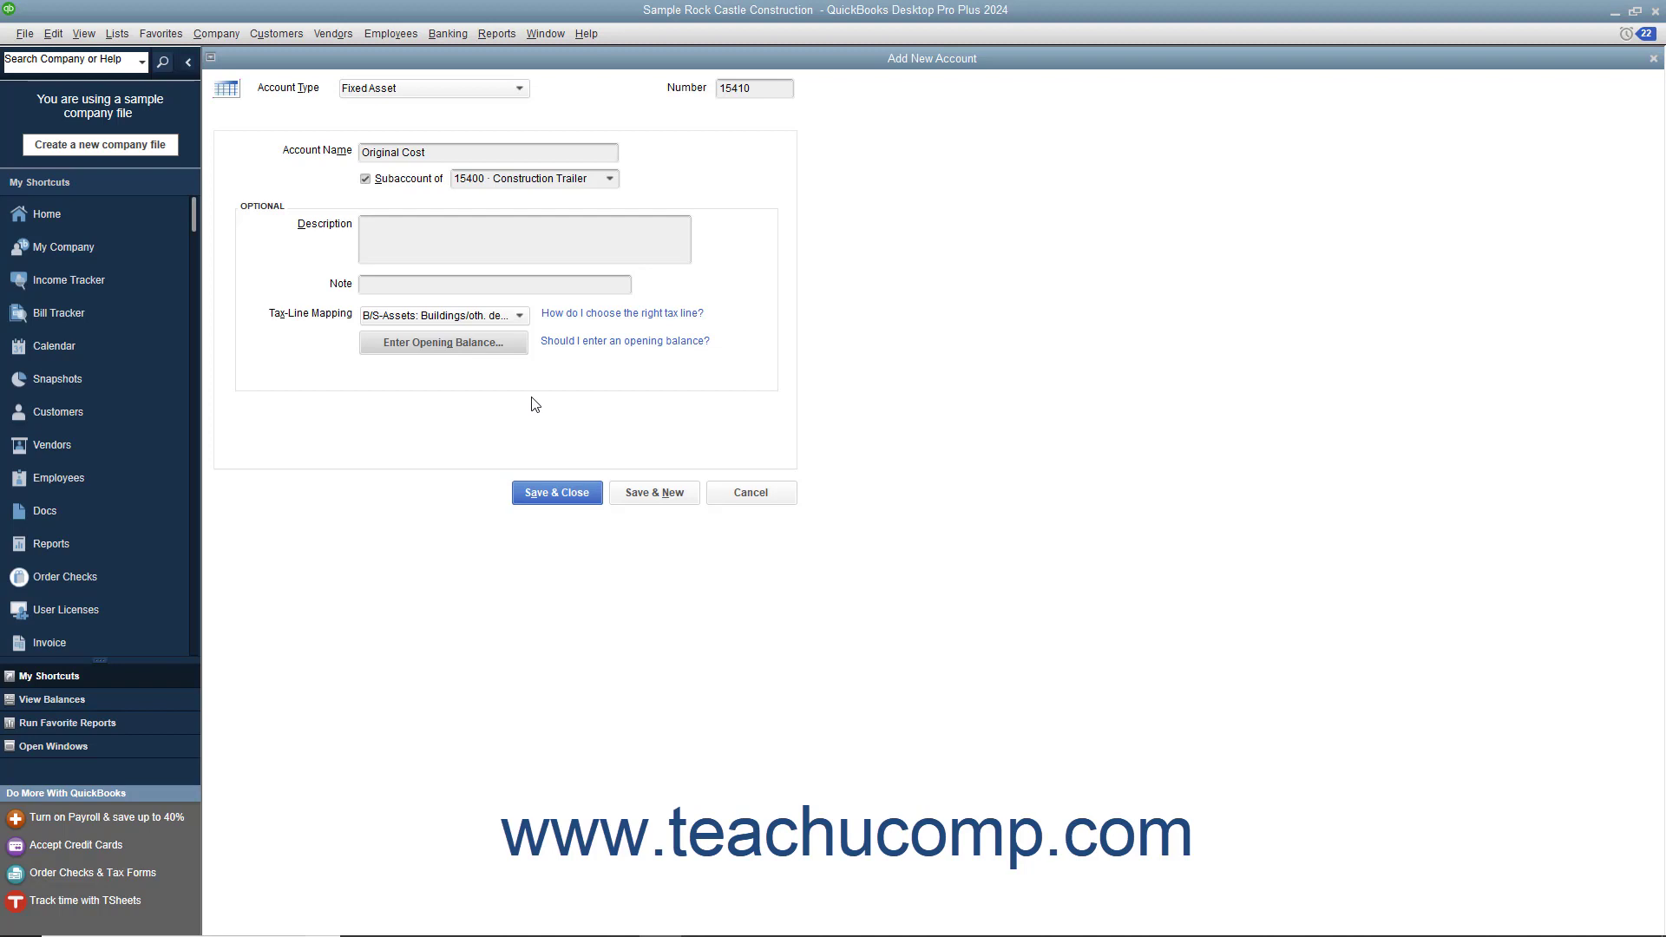
click(643, 492)
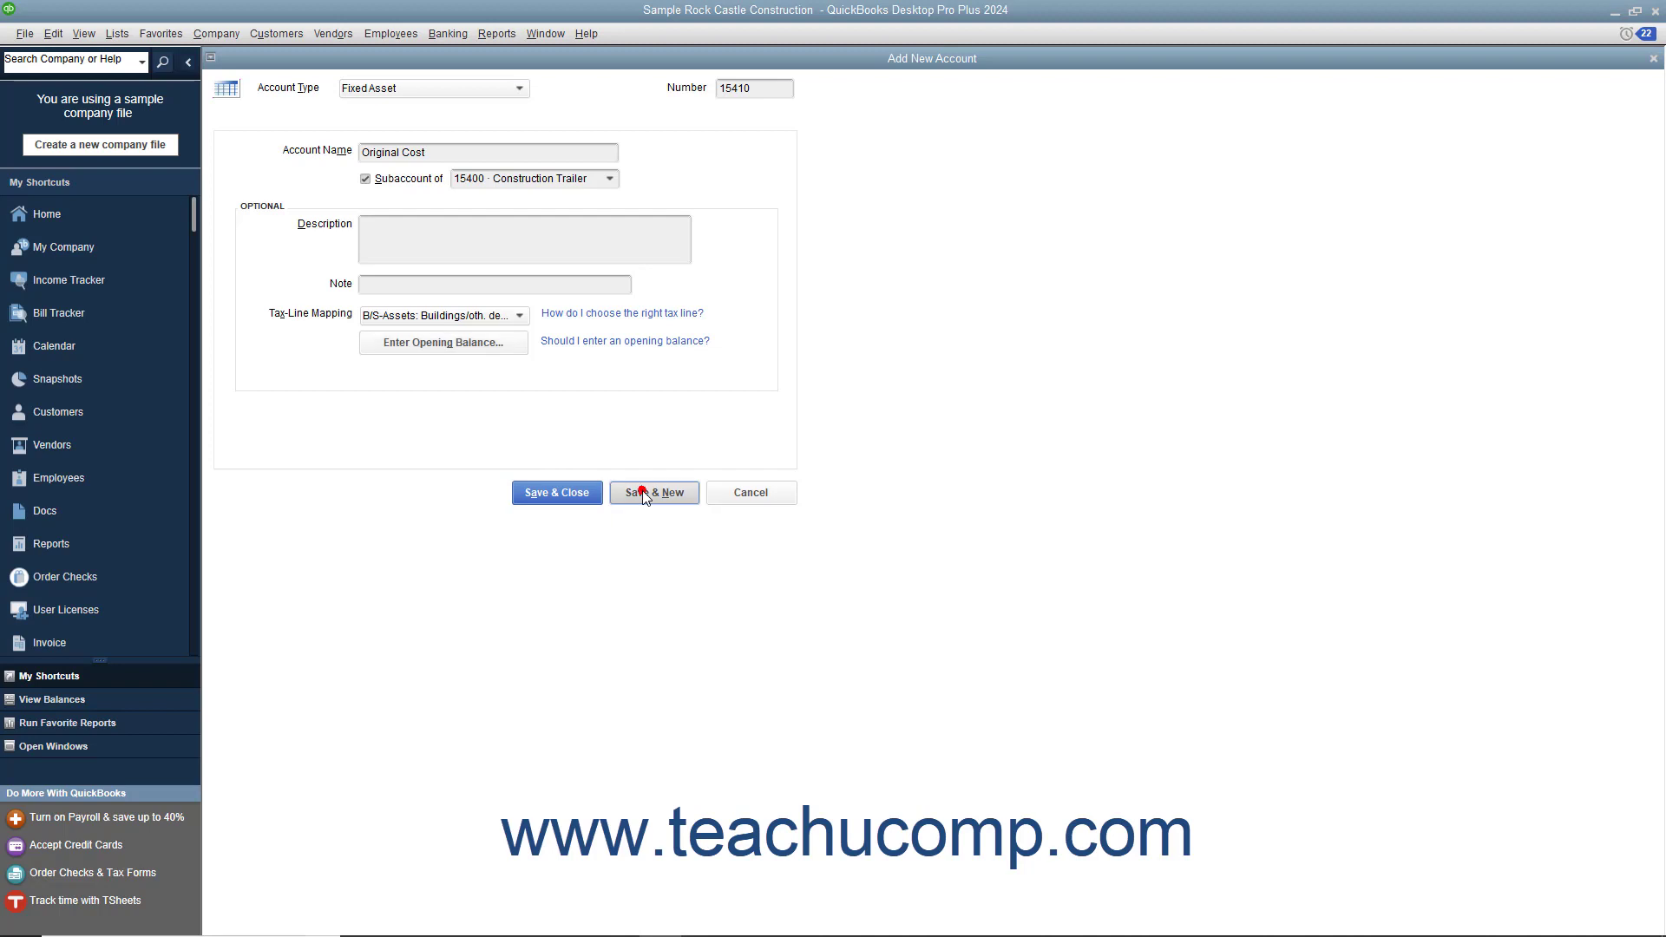
Step: Enter number 15420 and the name Accumulated Depreciation for the next fixed asset account
text(15420)
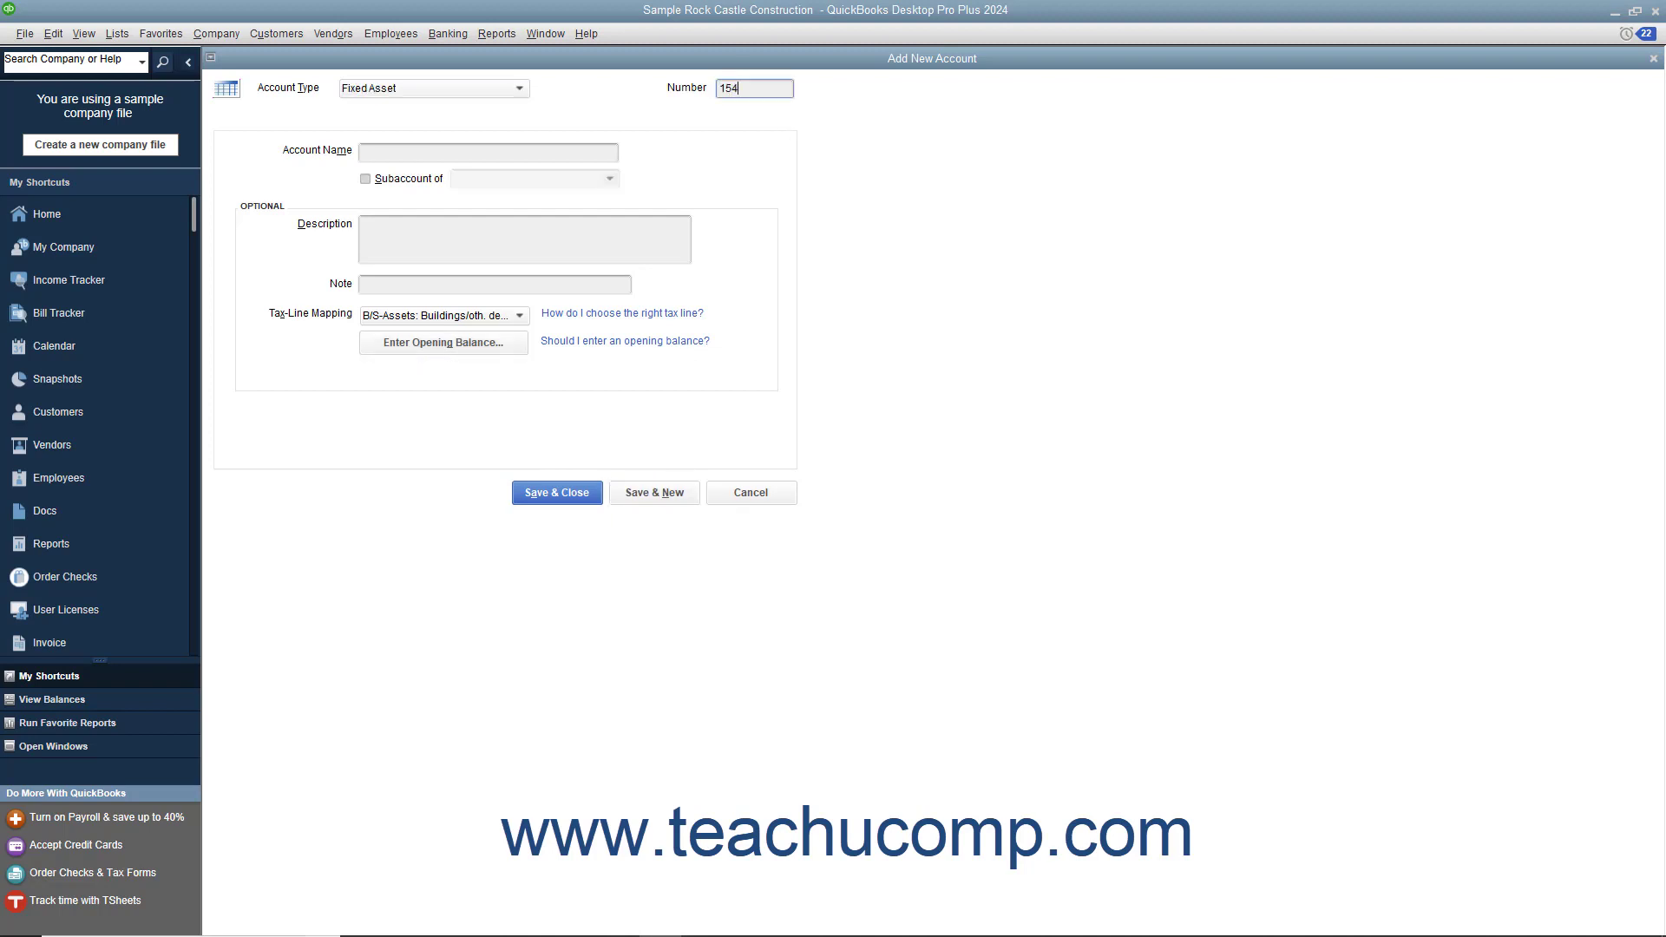
key(Tab)
text(Accumulated Depreciation)
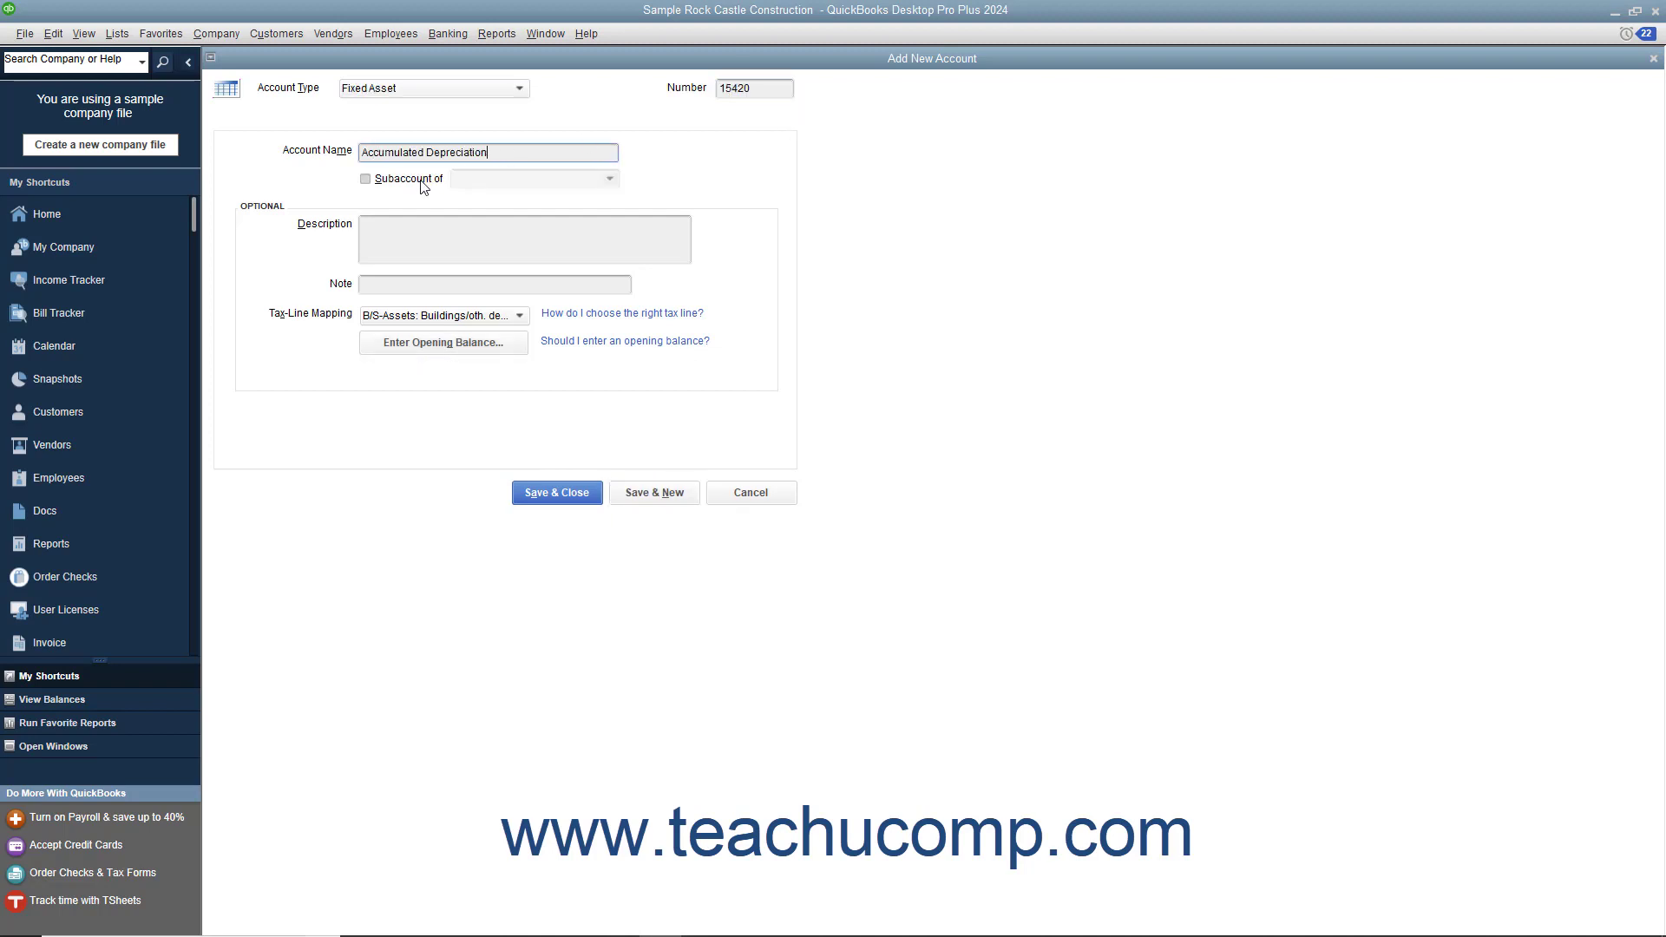
Step: Make Accumulated Depreciation a subaccount of 15400 Construction Trailer, then save it without an opening balance and close the form
click(409, 179)
click(609, 178)
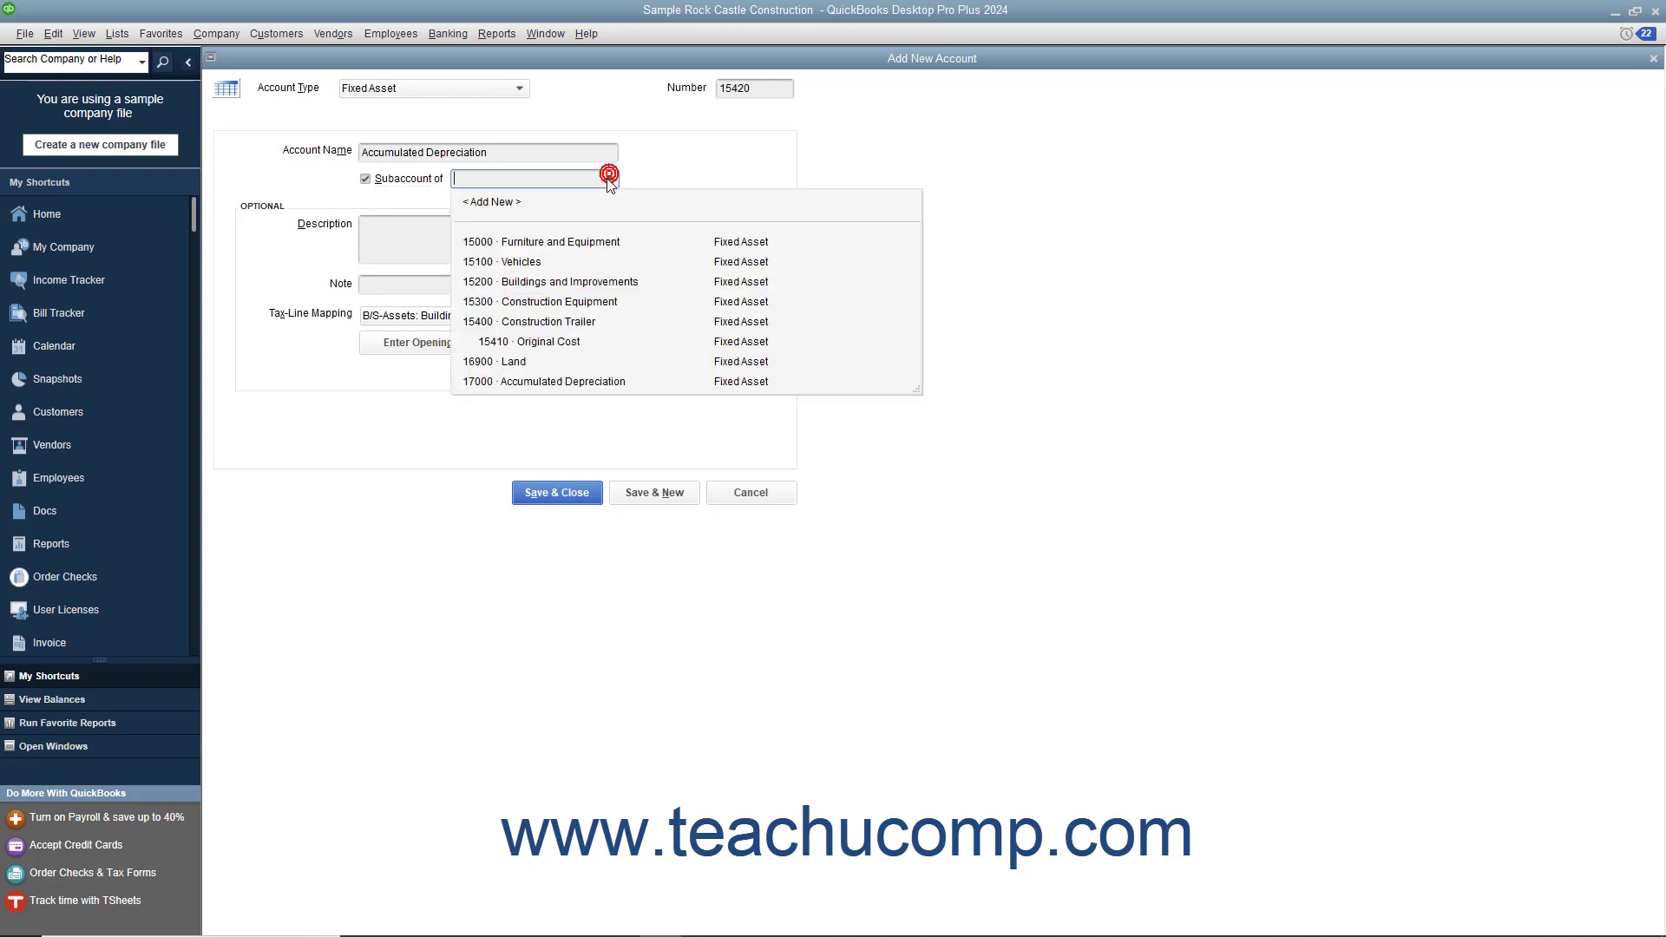
click(564, 321)
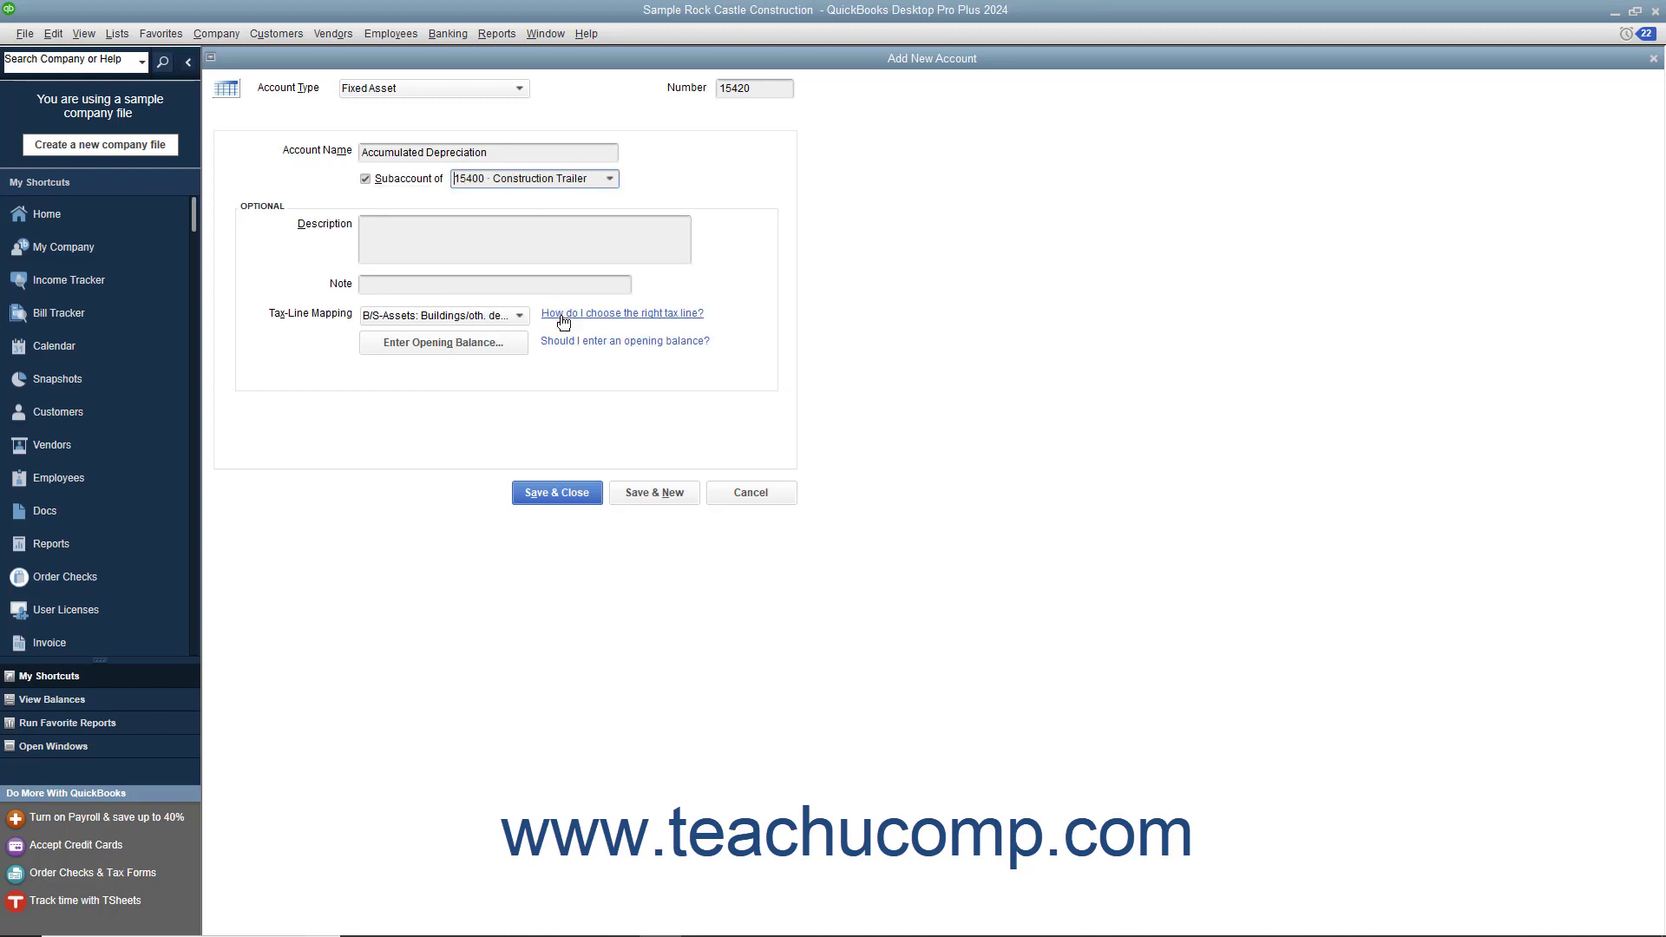
click(502, 344)
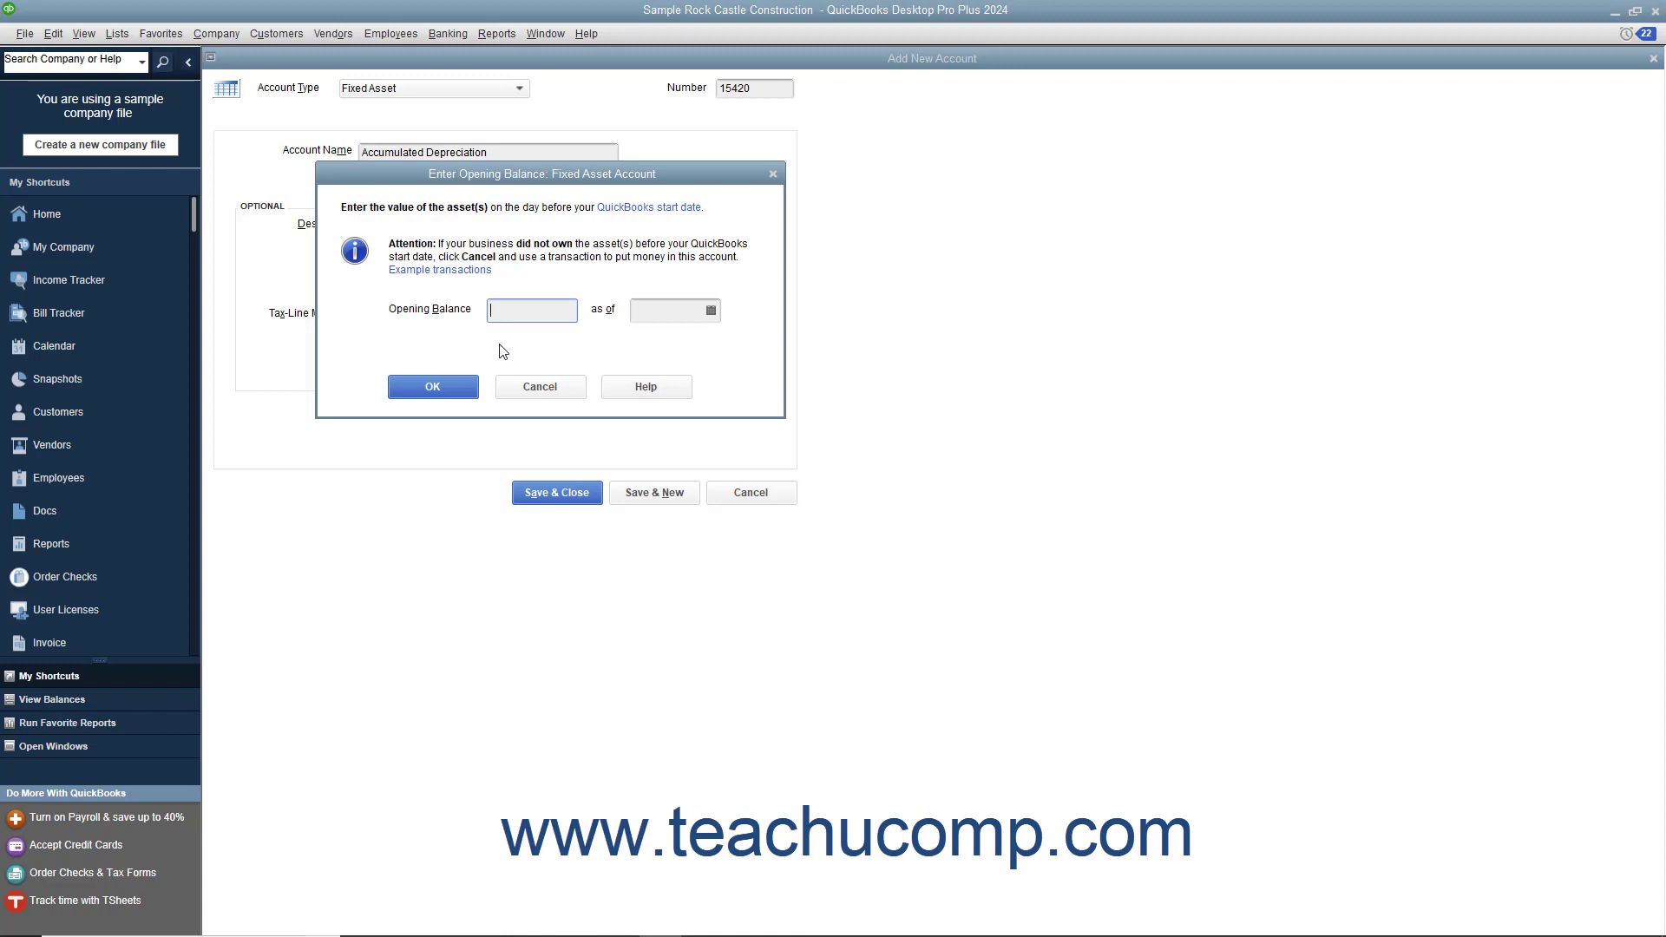
click(527, 384)
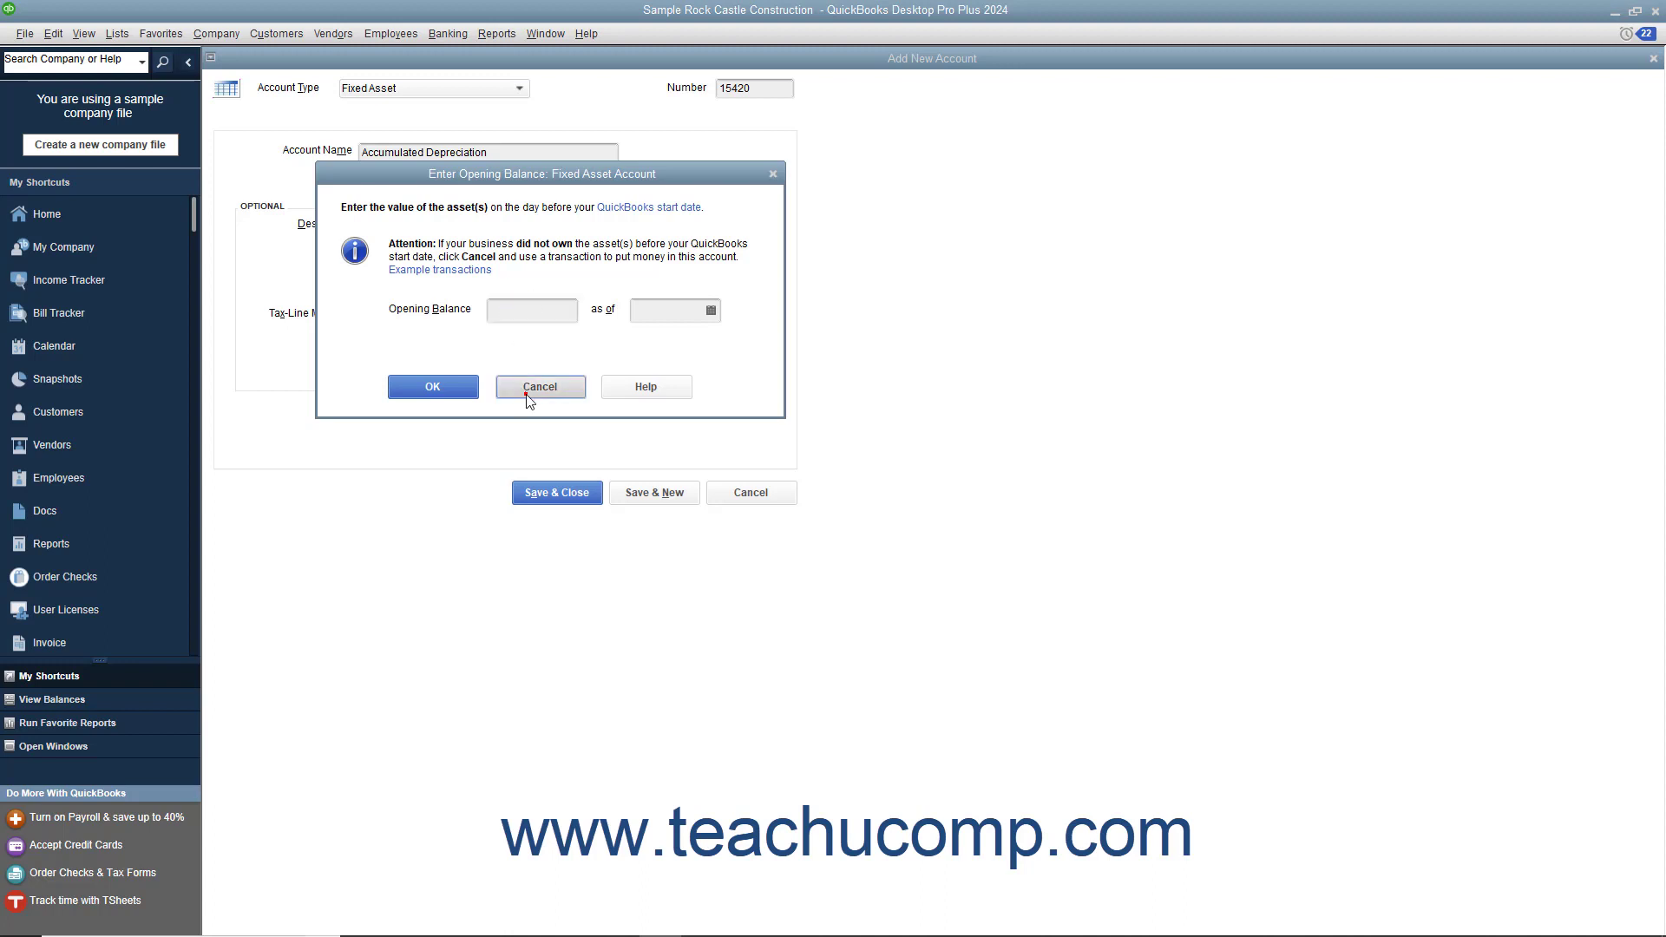
click(546, 495)
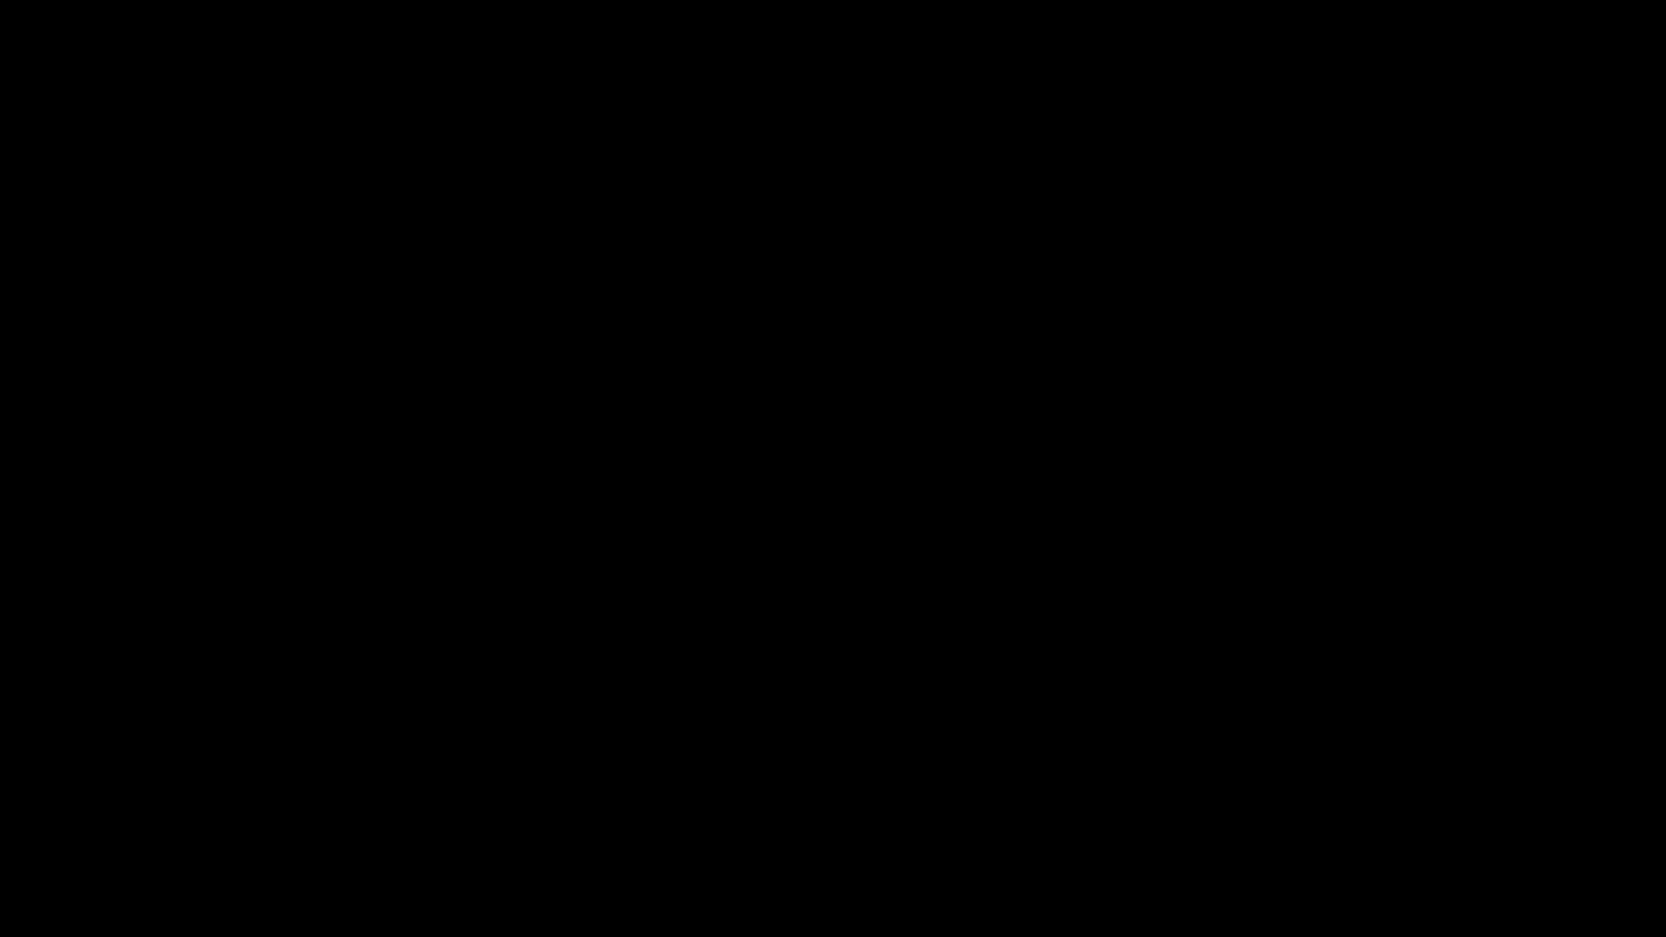